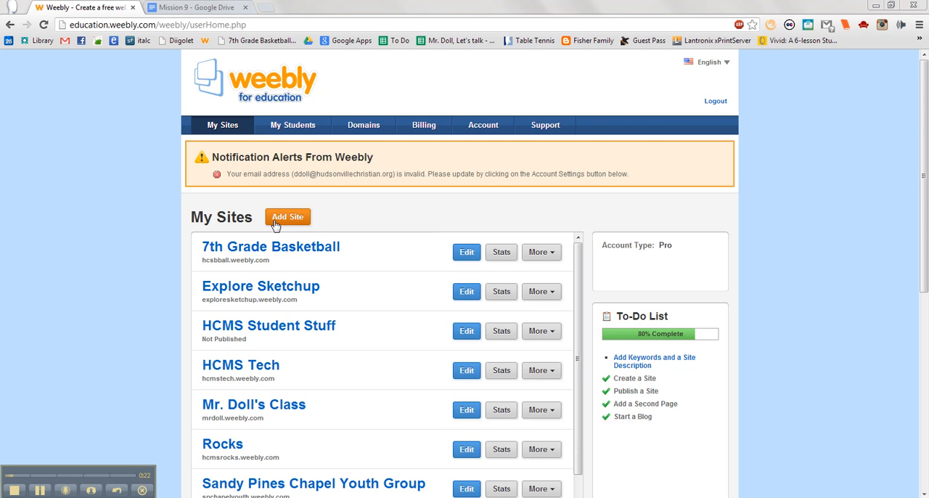
# Step: Create a new website titled "Who am I" with Personal as the site type
pyautogui.click(287, 217)
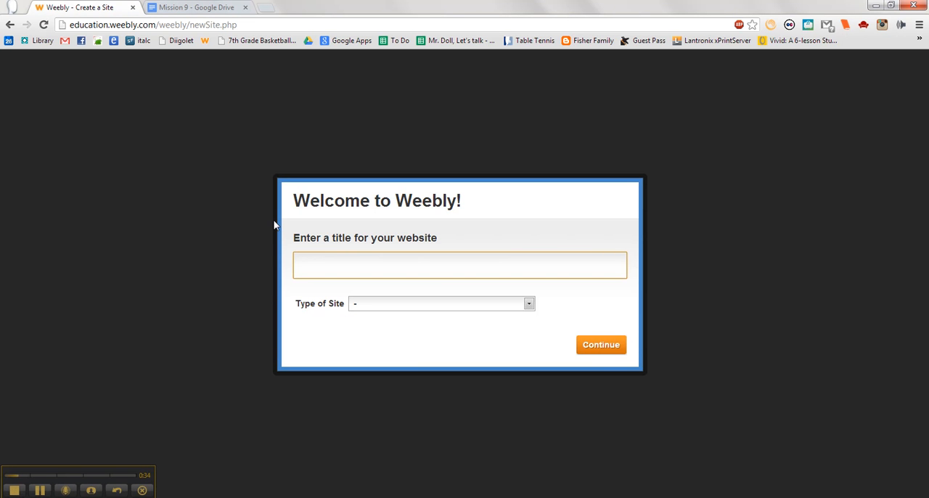
pyautogui.write('Who am I')
pyautogui.click(529, 305)
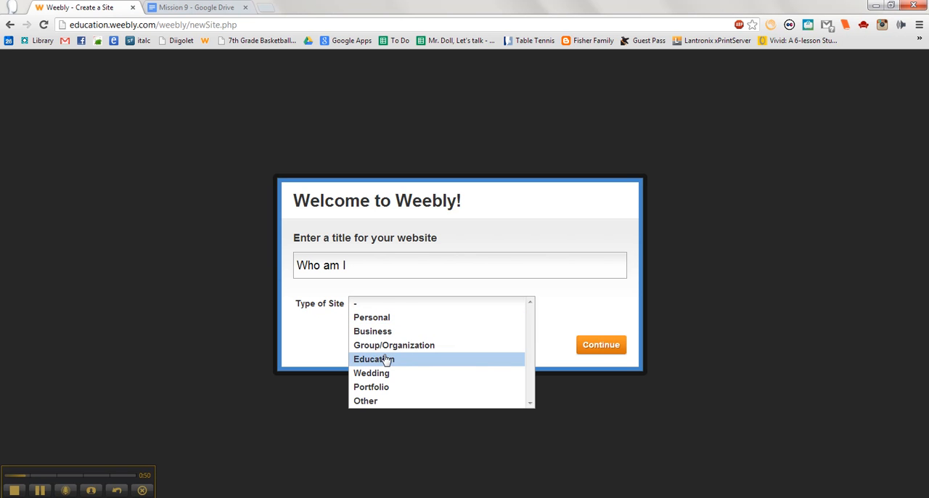
pyautogui.click(383, 320)
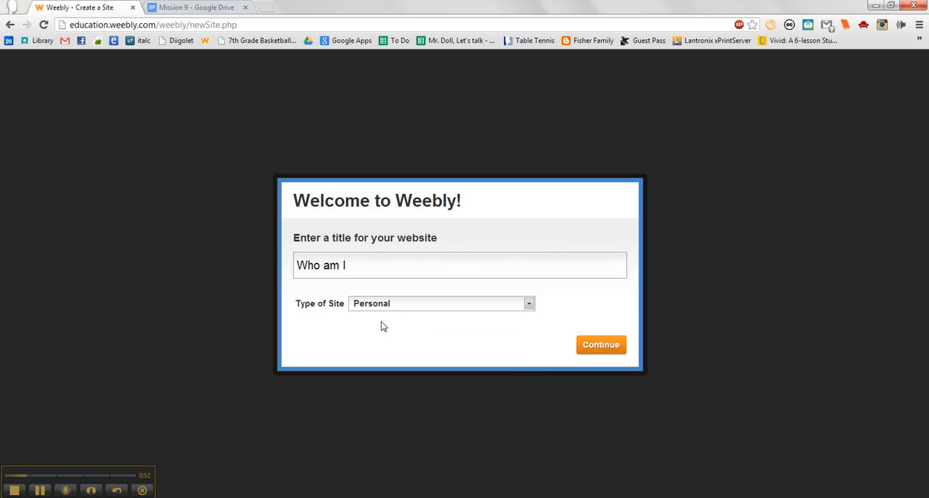
pyautogui.click(603, 345)
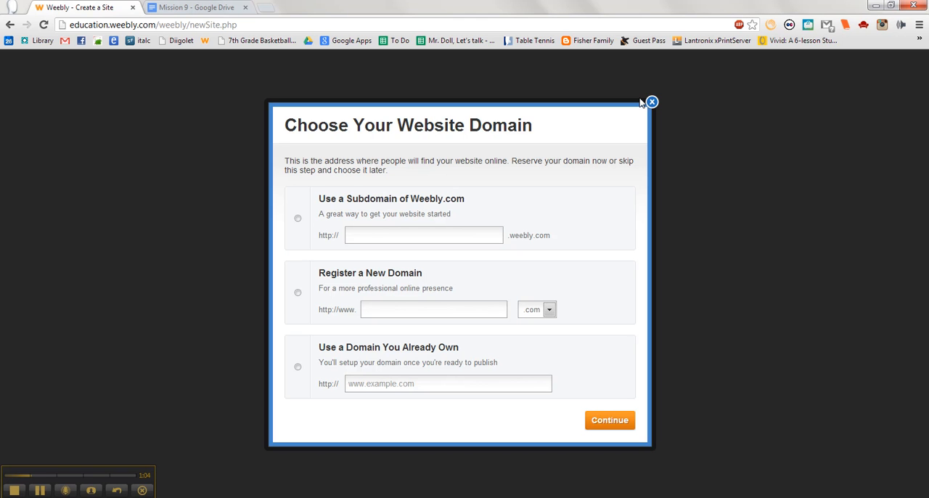
# Step: Reserve a Weebly.com subdomain made of "hcms" followed by the student's first name and last initial
pyautogui.click(297, 220)
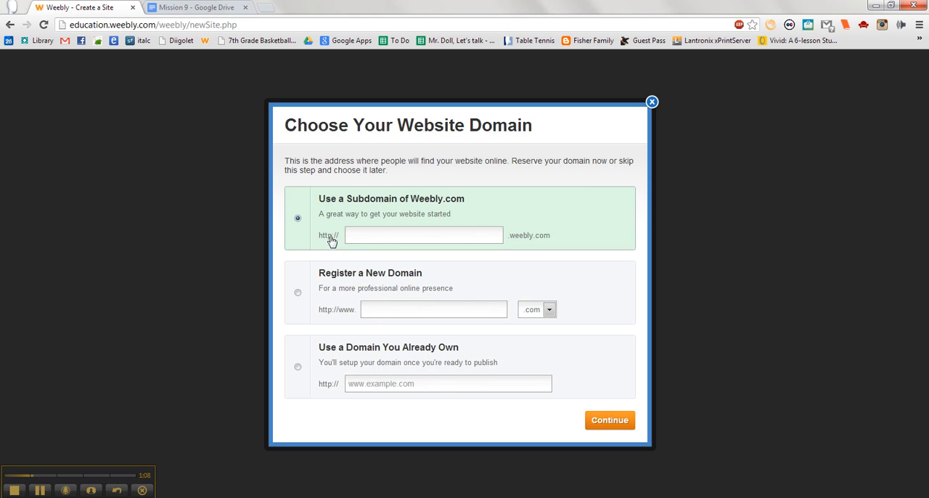
pyautogui.click(377, 239)
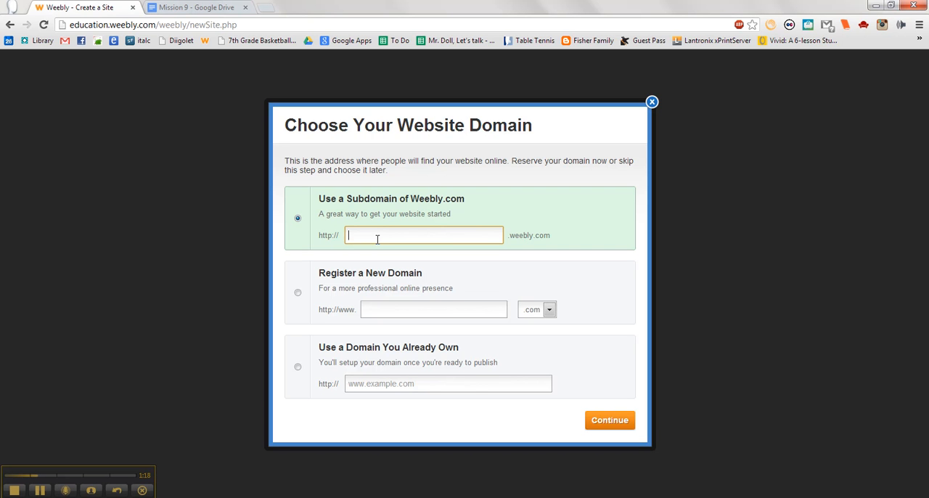
pyautogui.write('hcms')
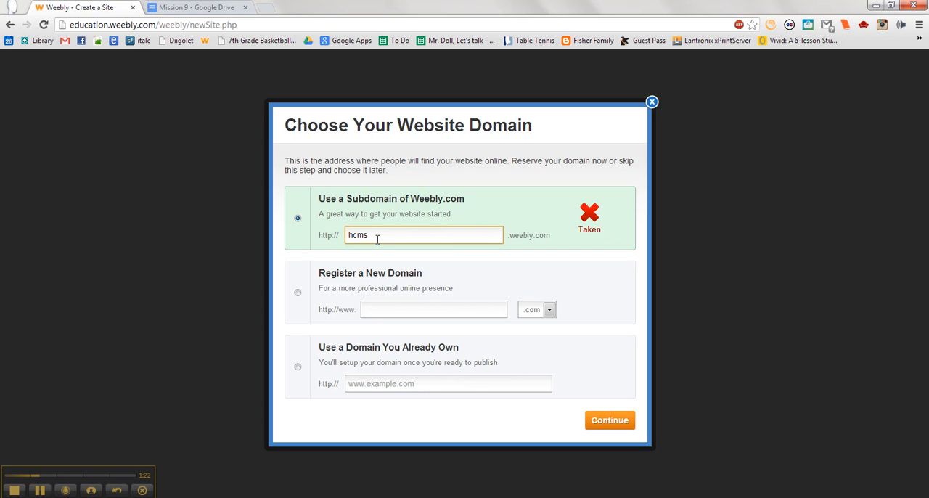
pyautogui.write('davej')
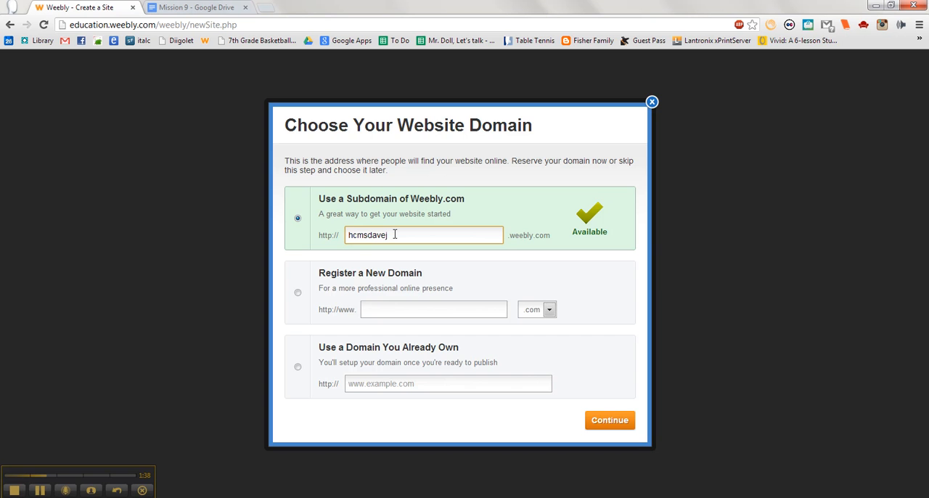
pyautogui.click(617, 423)
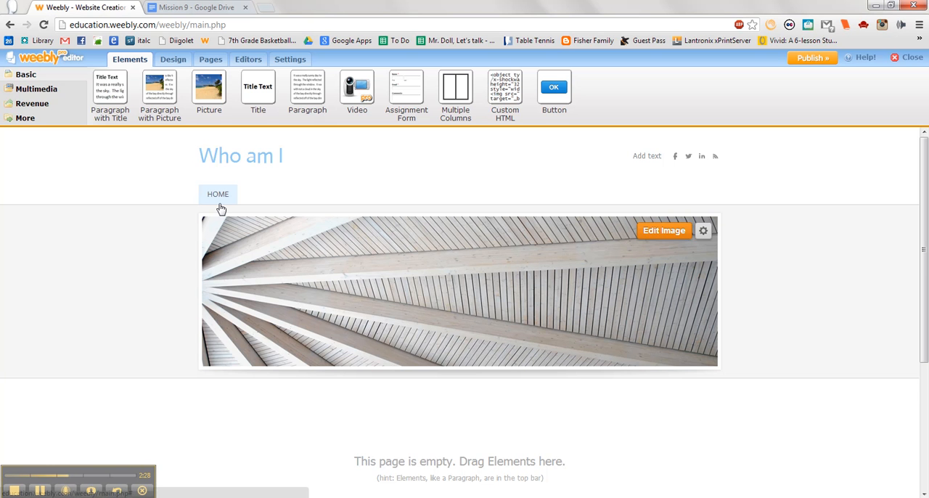
# Step: Open the site's page management and check the required page names in the Mission 9 document
pyautogui.click(210, 61)
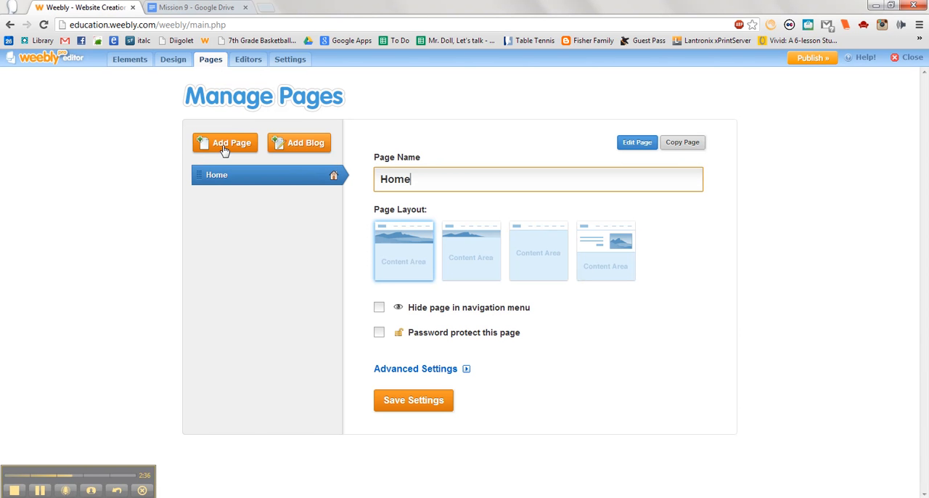
pyautogui.click(192, 7)
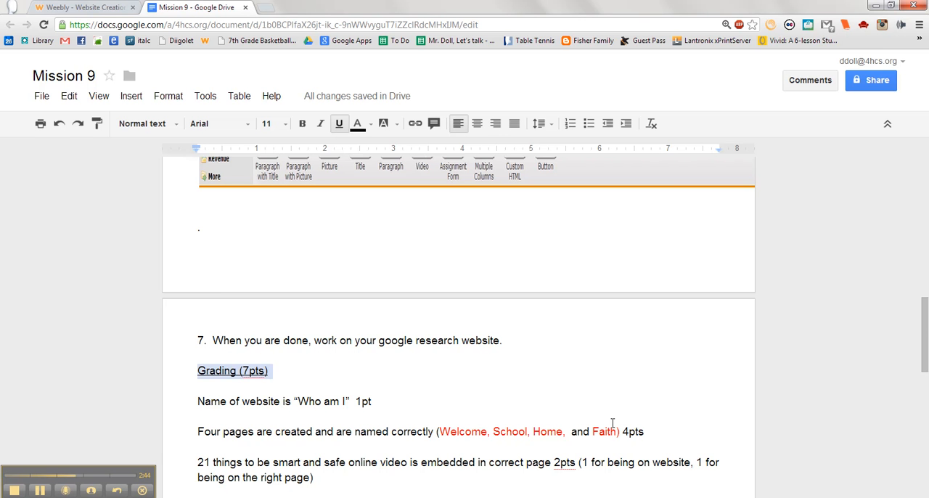
pyautogui.click(71, 8)
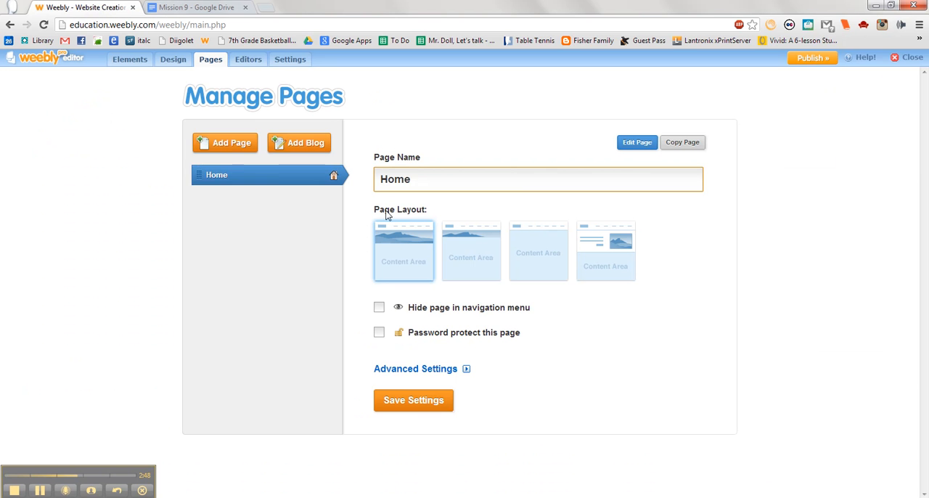
# Step: Add a second page to the site, rename the Home page to "Welcome" and save the page settings
pyautogui.click(225, 149)
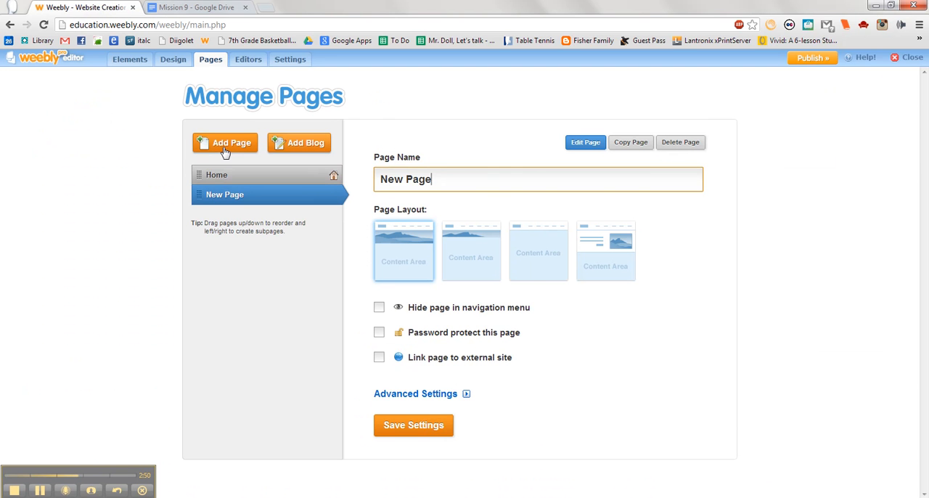
pyautogui.click(220, 174)
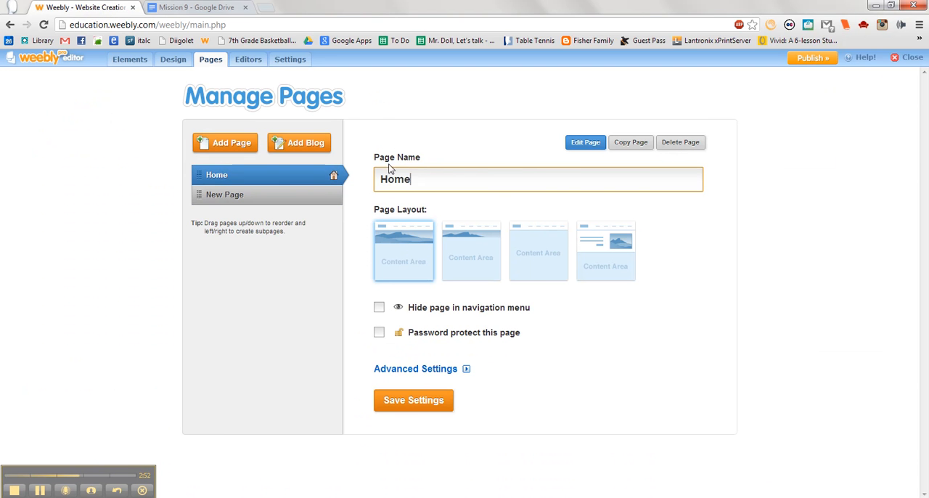
pyautogui.moveTo(428, 187); pyautogui.dragTo(347, 191)
pyautogui.write('Welcome')
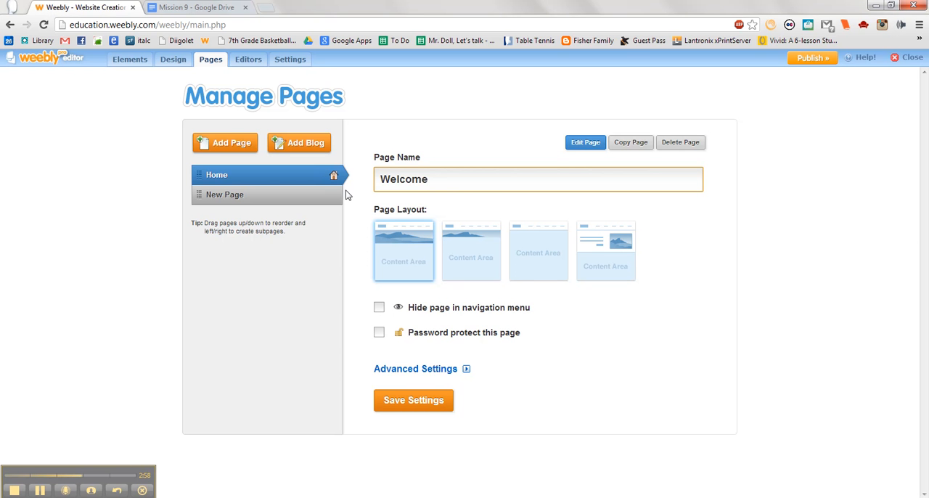
pyautogui.click(424, 407)
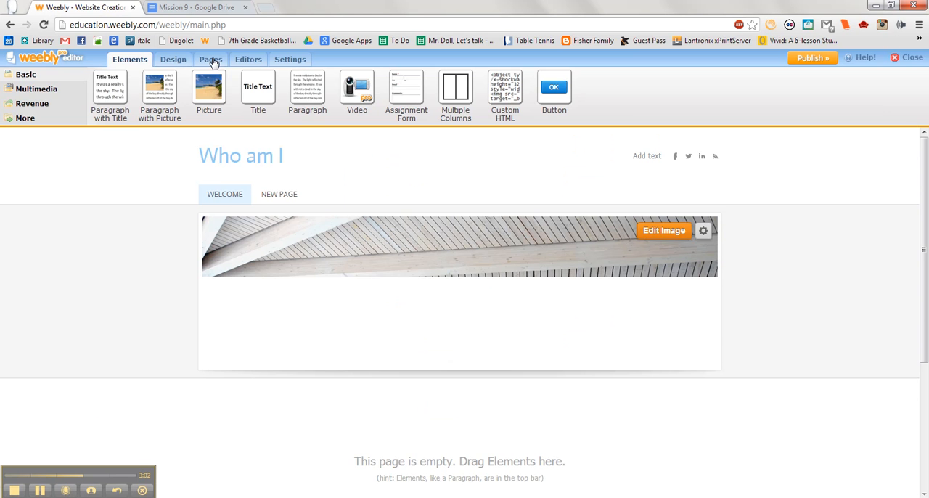
# Step: Rename the newly added second page to "School" in the page manager
pyautogui.click(212, 61)
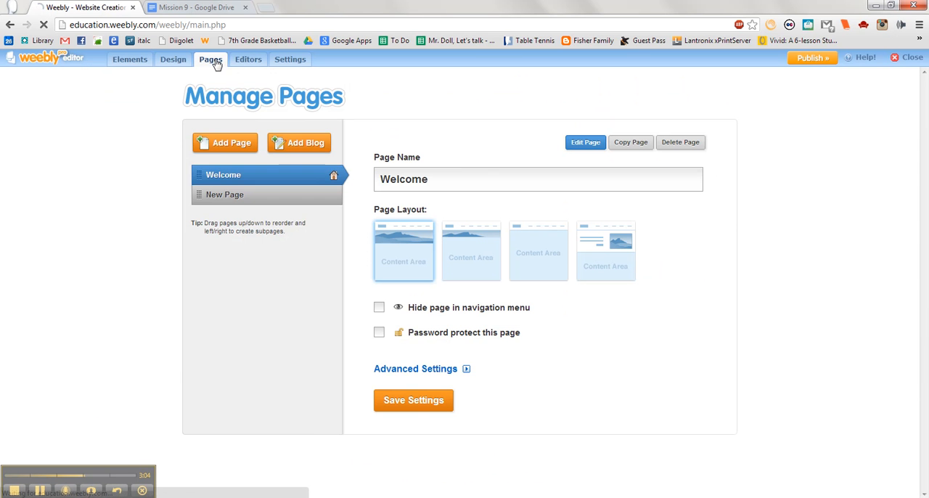
pyautogui.click(233, 200)
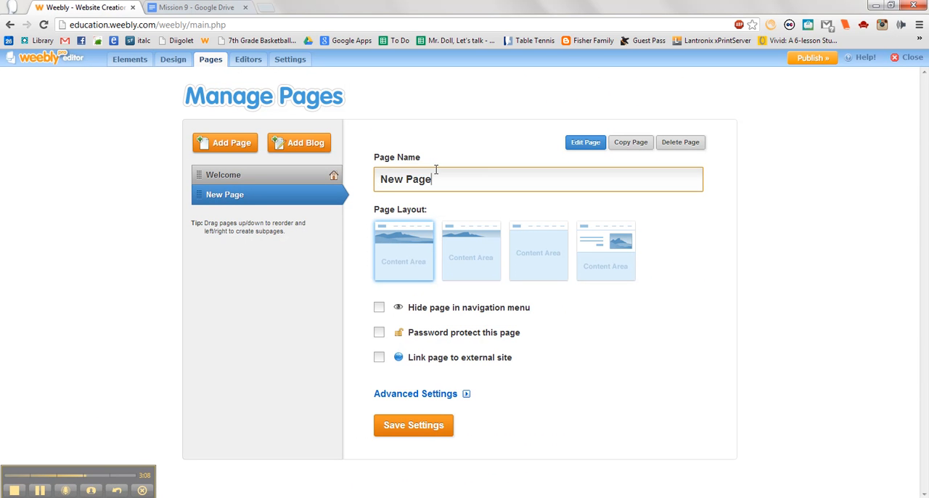
pyautogui.moveTo(436, 177); pyautogui.dragTo(338, 195)
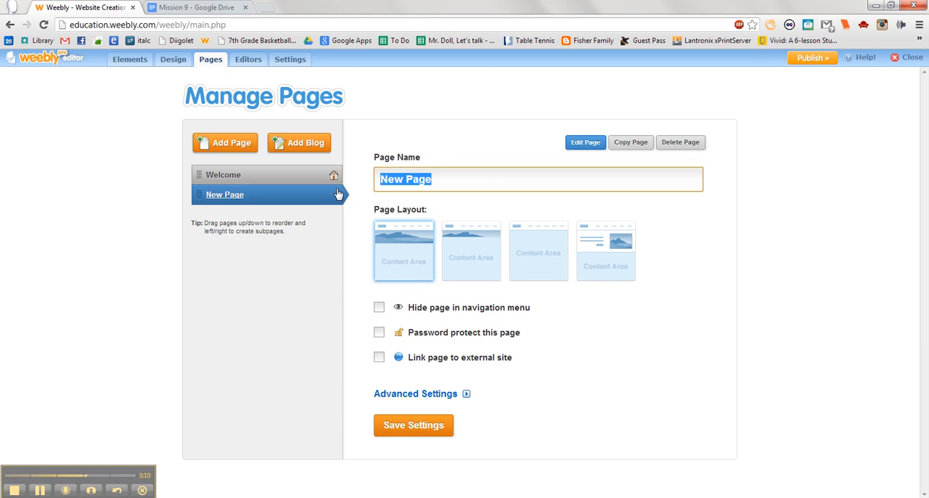
pyautogui.write('School')
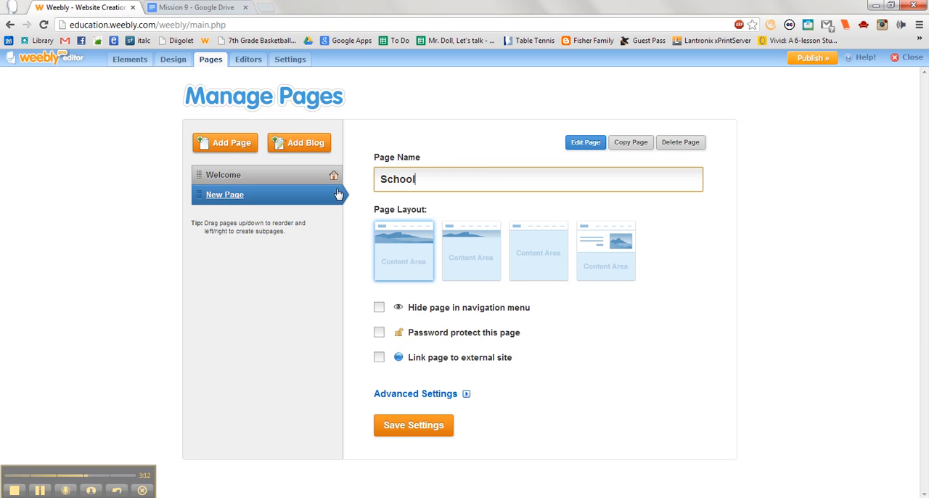
# Step: Add a third page to the site and name it "Home"
pyautogui.click(226, 145)
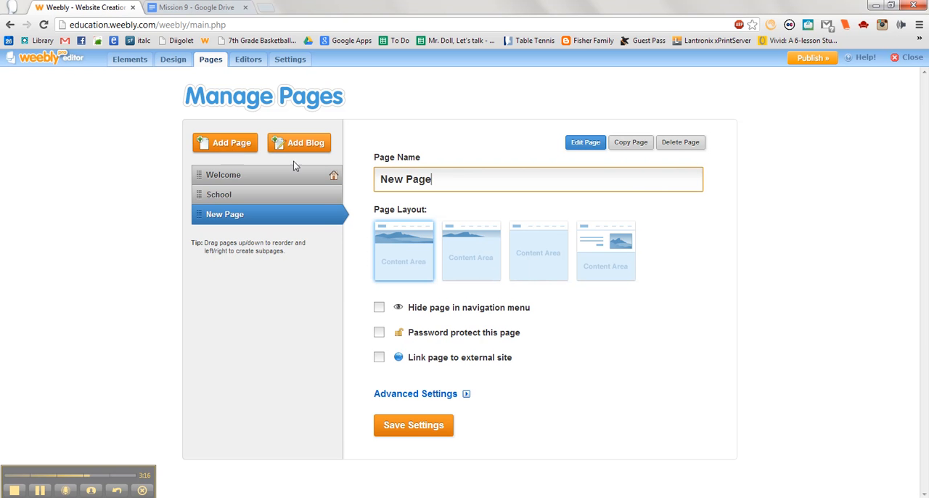
pyautogui.moveTo(446, 177); pyautogui.dragTo(333, 190)
pyautogui.write('Home')
# Step: Add a fourth page, check its required name in the Mission 9 document, name it "Faith" and save the settings
pyautogui.click(217, 140)
pyautogui.click(189, 12)
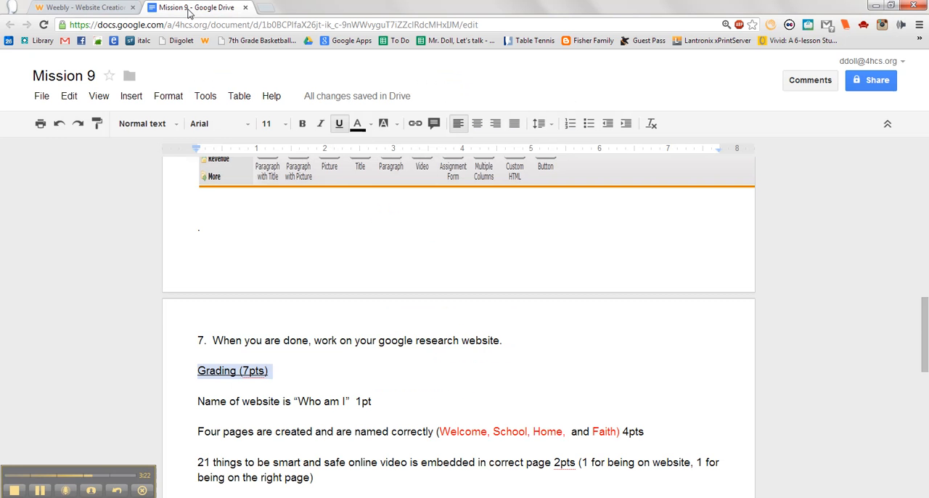
pyautogui.click(85, 9)
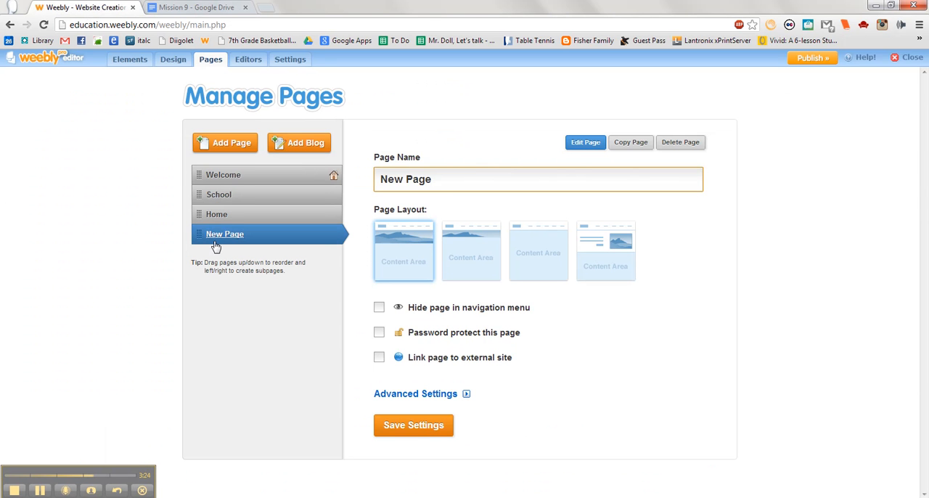
pyautogui.moveTo(438, 182); pyautogui.dragTo(313, 178)
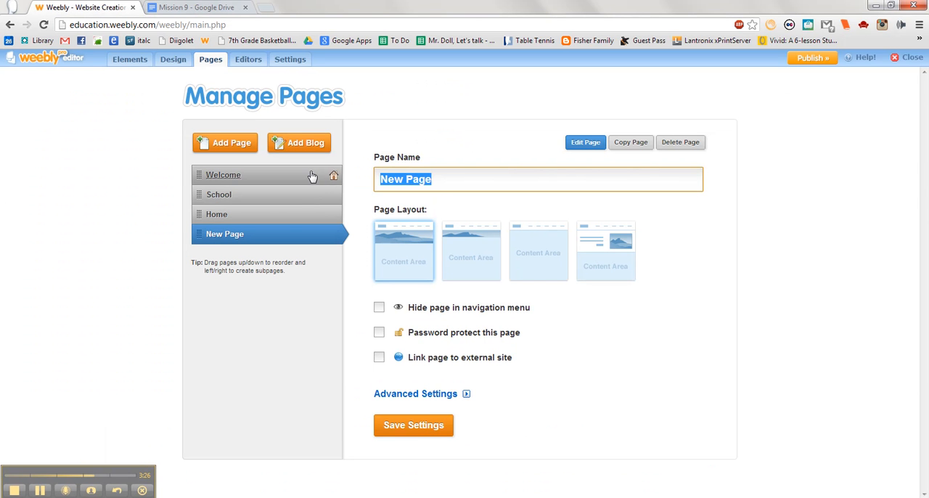
pyautogui.write('Faith')
pyautogui.click(418, 428)
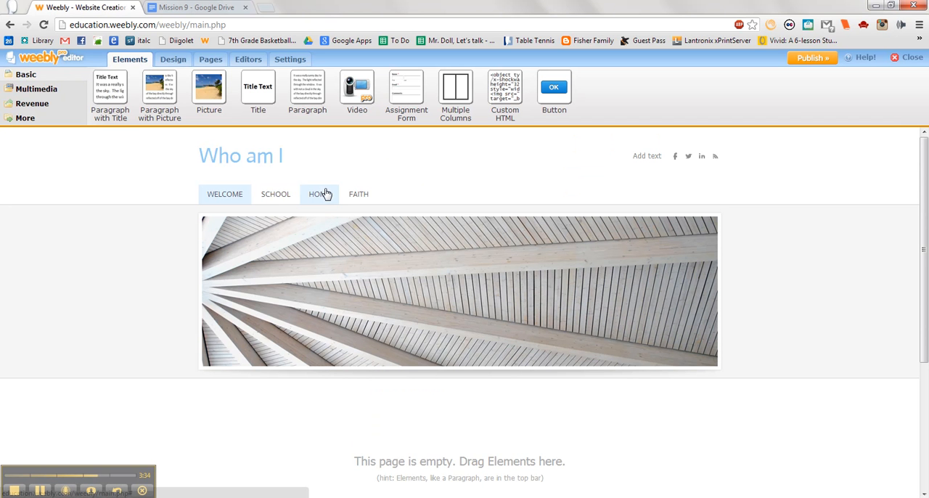
# Step: Add a title element reading "Welcome to my webpage" to the content area of the Welcome page
pyautogui.click(281, 197)
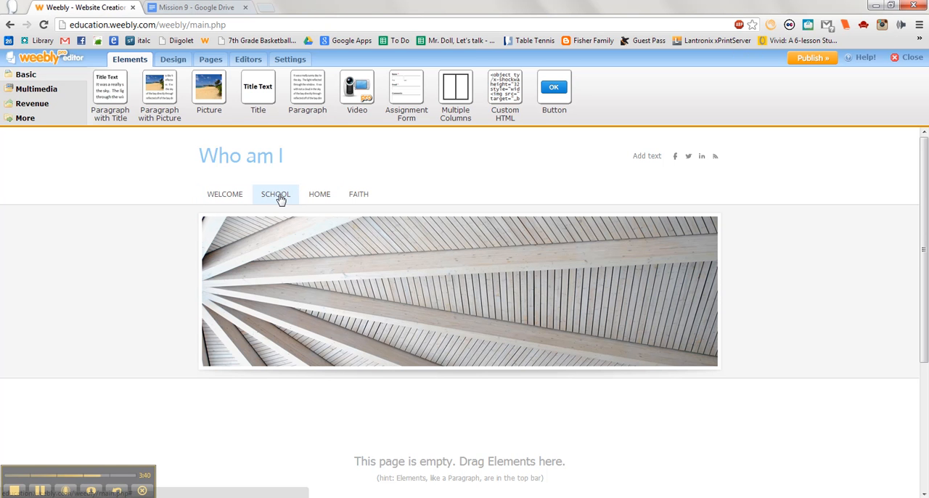
pyautogui.click(217, 197)
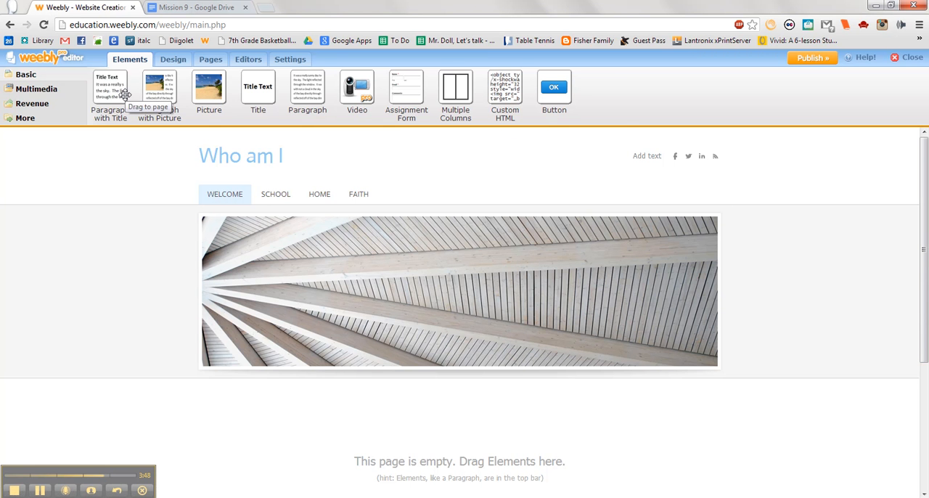
pyautogui.moveTo(255, 91); pyautogui.dragTo(260, 414)
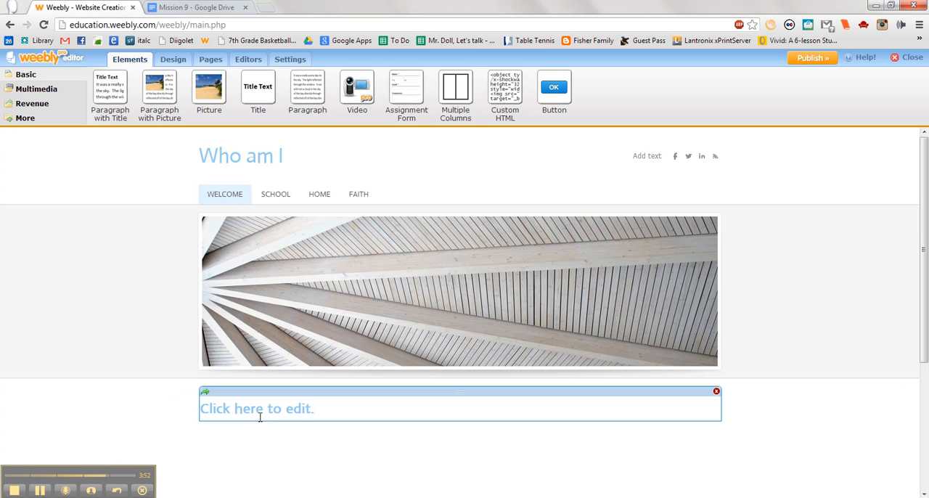
pyautogui.click(327, 416)
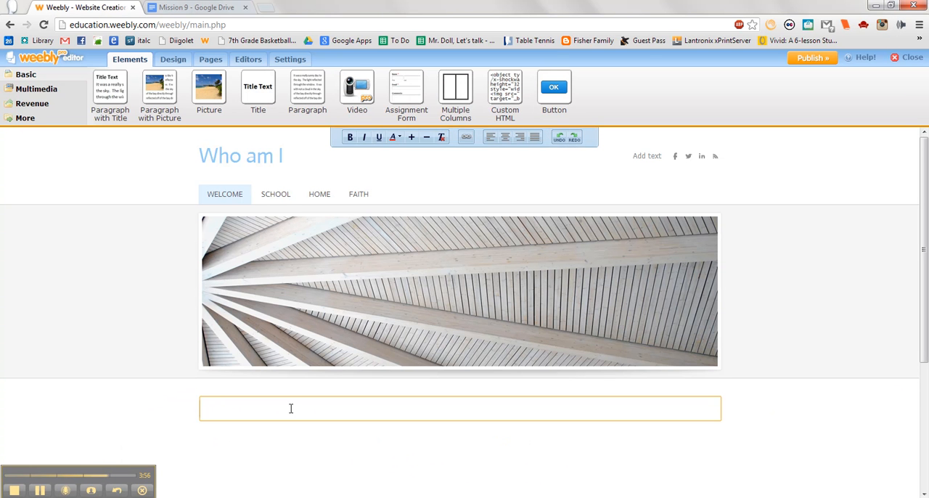
pyautogui.write('Welcome to my webpage')
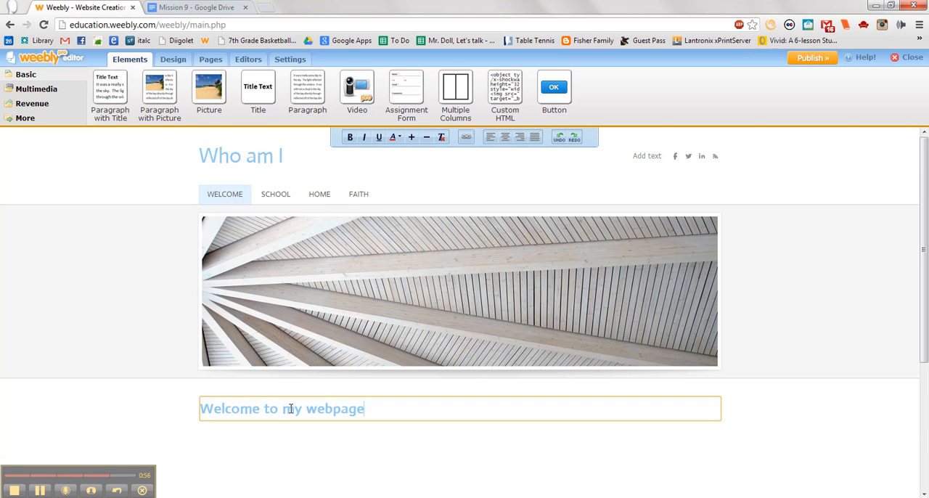
# Step: Place a paragraph element below the title on the Welcome page and start its text with "This page"
pyautogui.moveTo(312, 99); pyautogui.dragTo(269, 467)
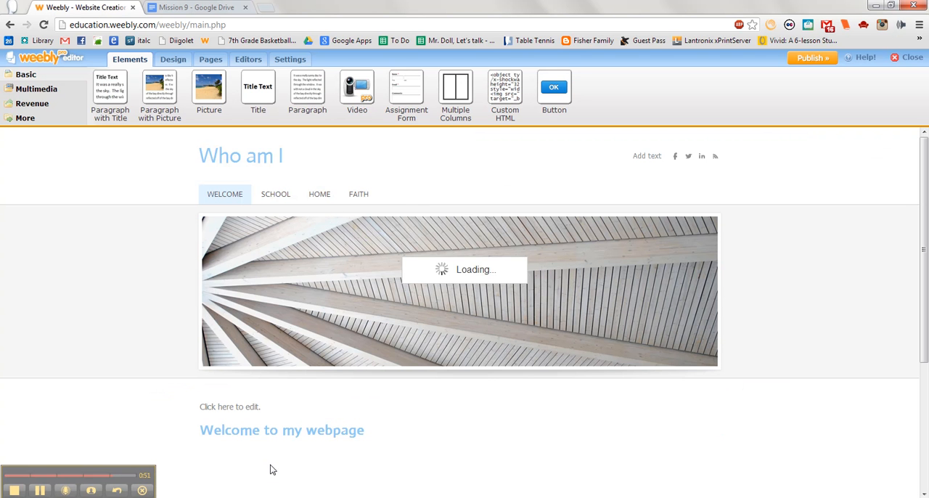
pyautogui.moveTo(234, 406)
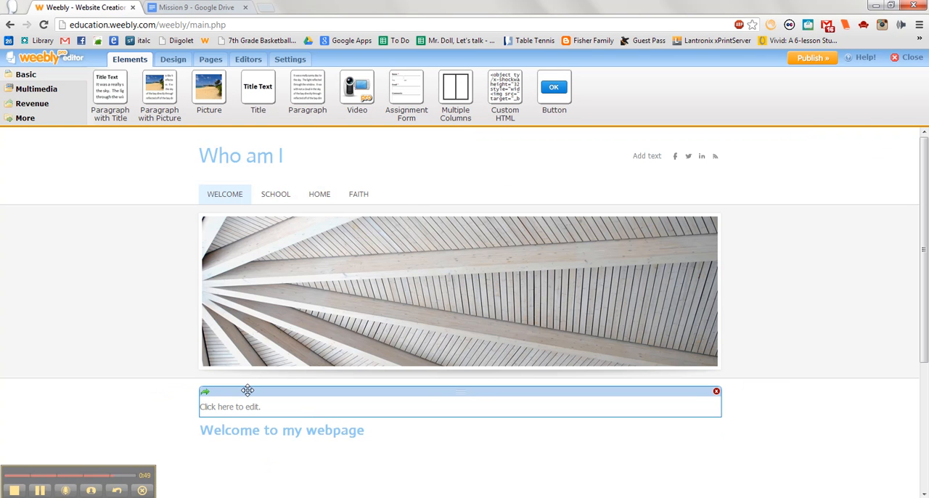
pyautogui.moveTo(247, 396); pyautogui.dragTo(249, 442)
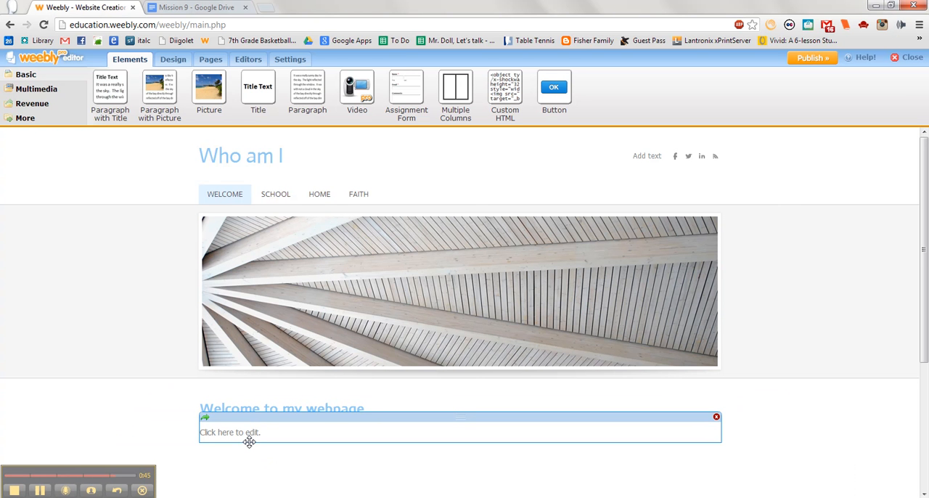
pyautogui.click(261, 435)
pyautogui.write('This page')
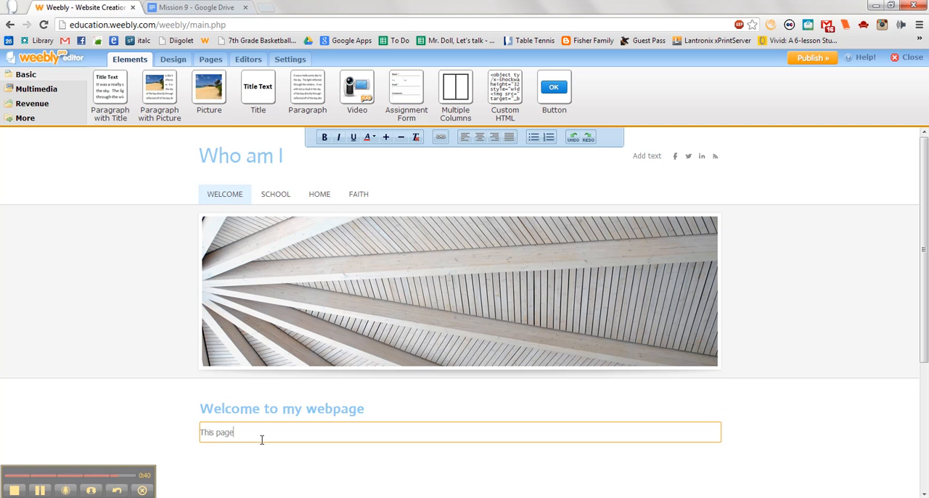